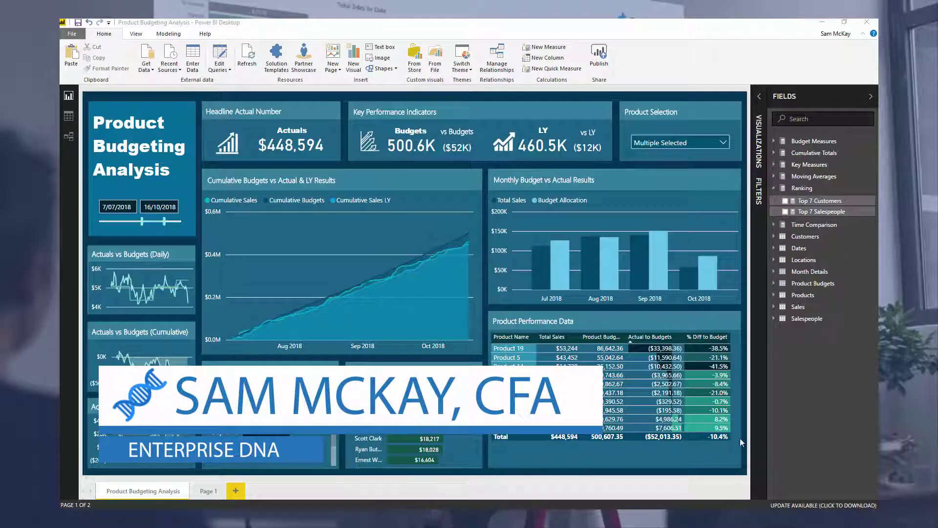
Step: Set the dashboard's date slicer to 26/07/2018–31/10/2018
{"action": "mouse_move", "coordinate": [360, 268]}
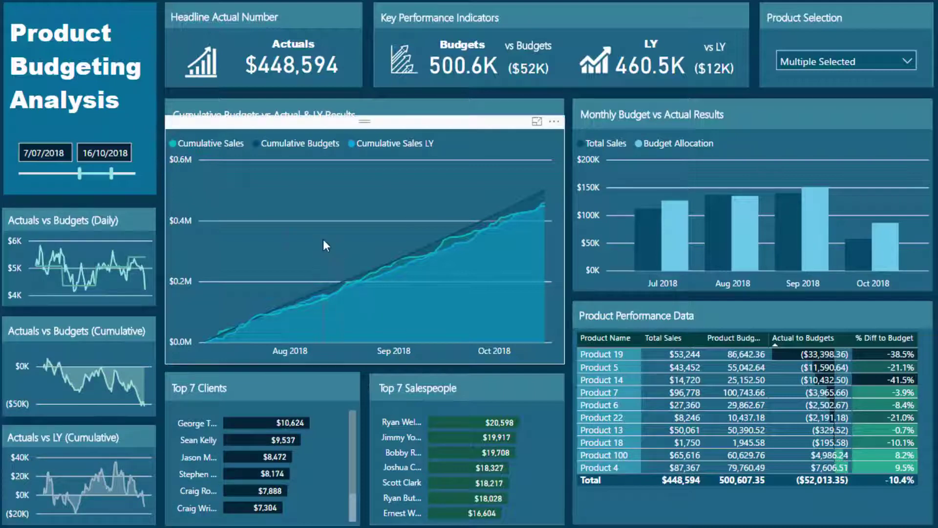
{"action": "mouse_move", "coordinate": [323, 239]}
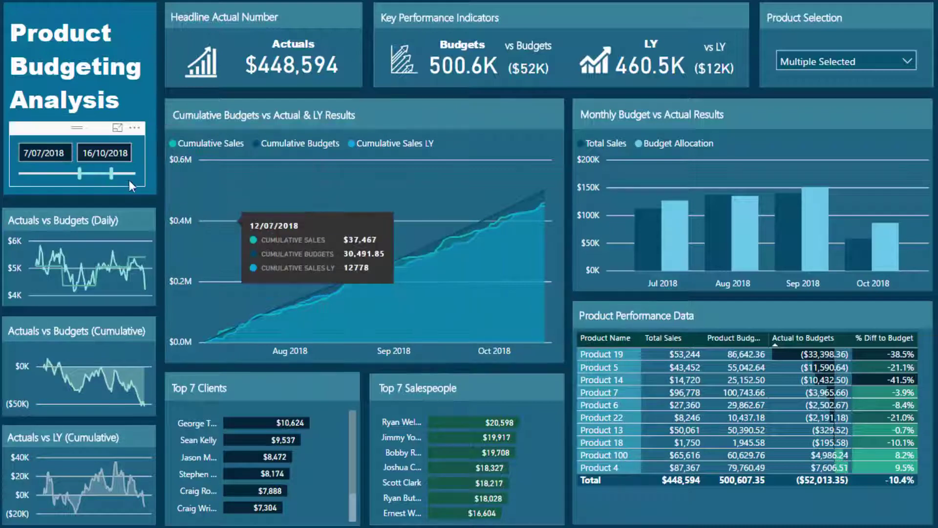
{"action": "left_click_drag", "start_coordinate": [111, 173], "coordinate": [85, 174]}
Step: Add Product 13 to the Product Selection filter
{"action": "left_click", "coordinate": [855, 61]}
{"action": "left_click", "coordinate": [794, 135]}
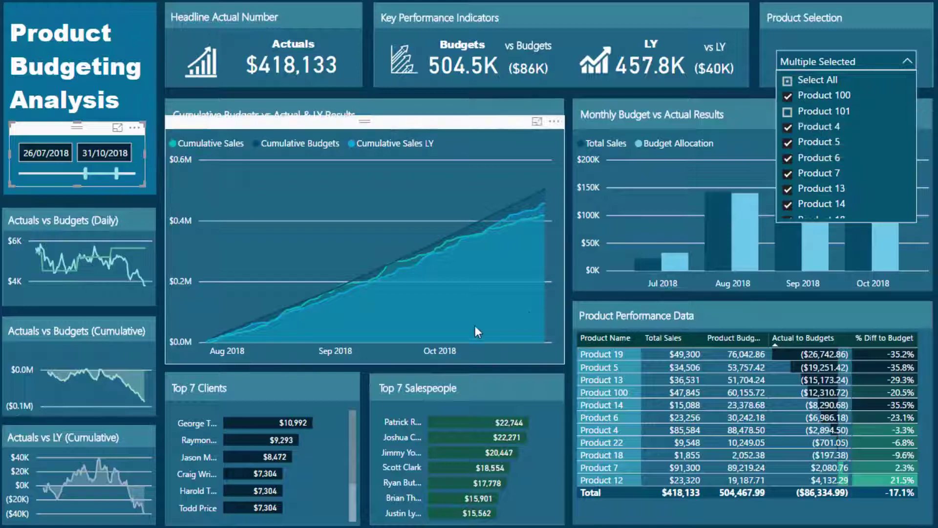
{"action": "mouse_move", "coordinate": [403, 324]}
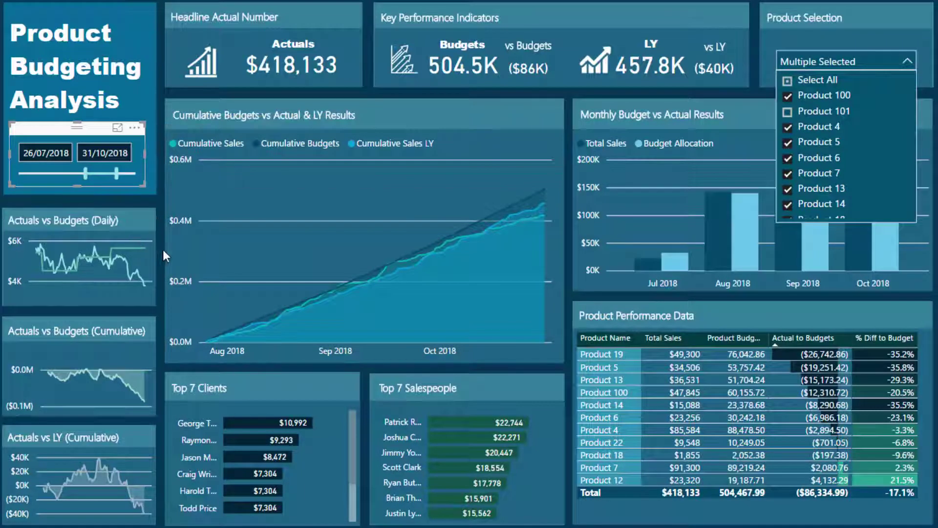
{"action": "left_click", "coordinate": [130, 230]}
{"action": "left_click", "coordinate": [129, 223]}
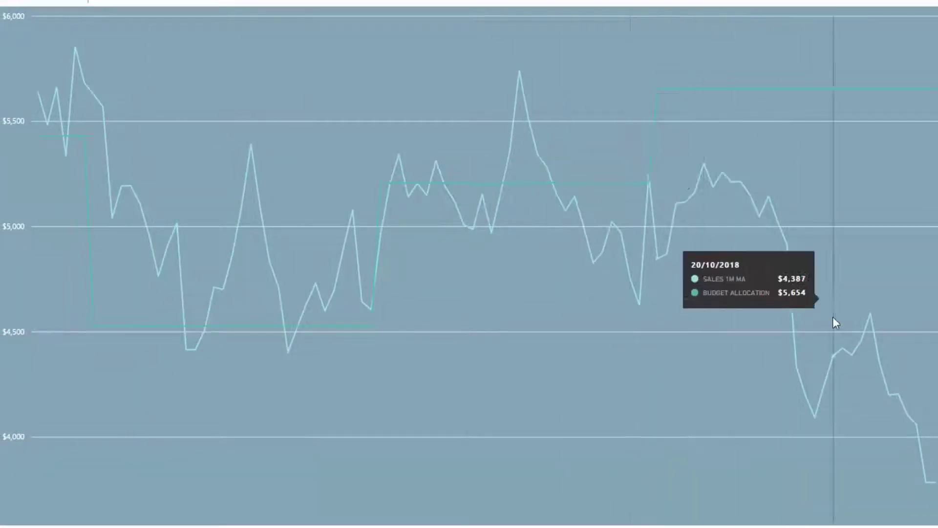
{"action": "left_click", "coordinate": [32, 5]}
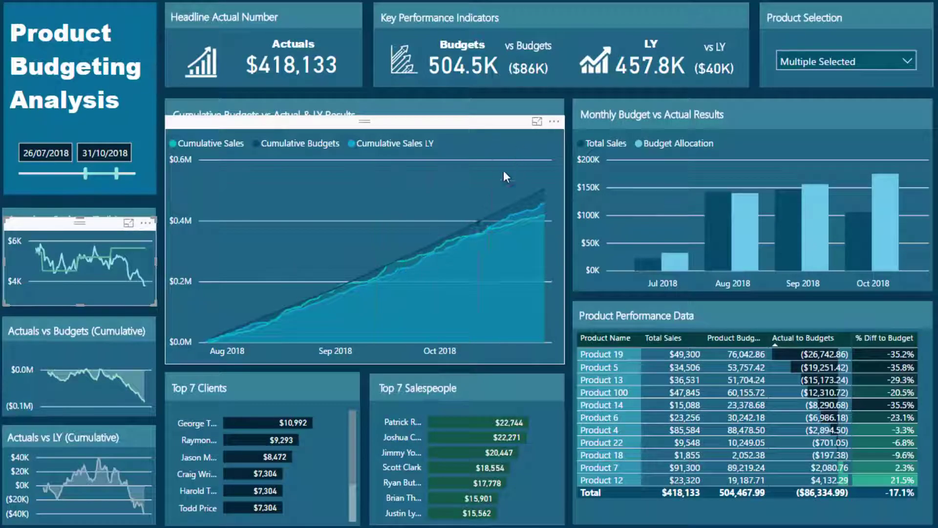
{"action": "left_click", "coordinate": [537, 121]}
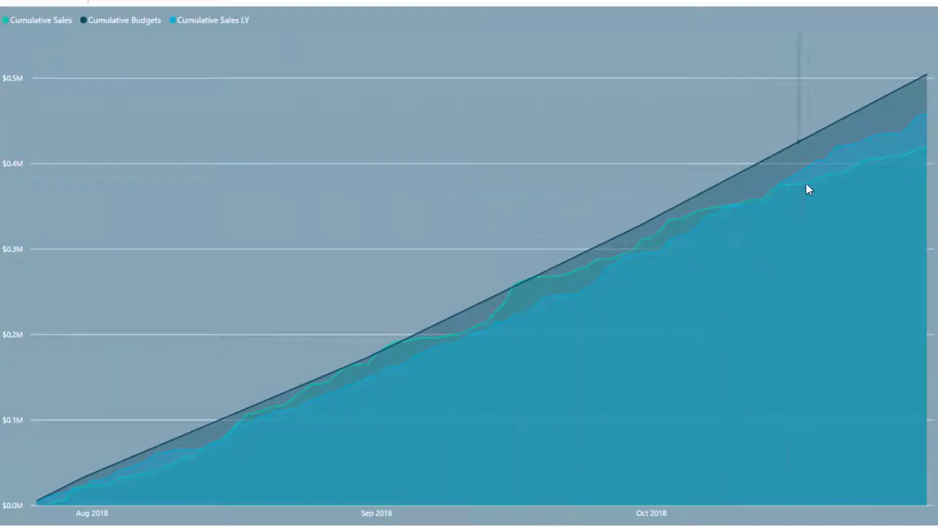
{"action": "left_click", "coordinate": [63, 4]}
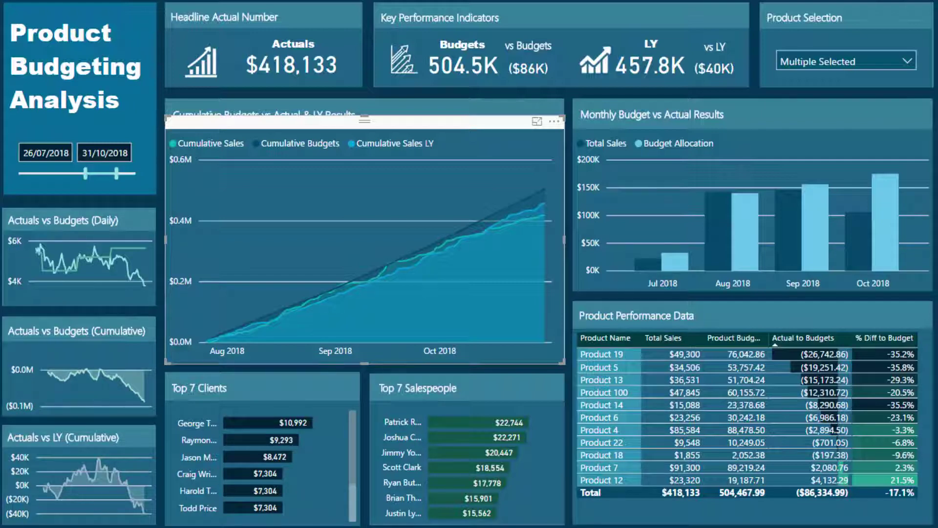
{"action": "mouse_move", "coordinate": [330, 294]}
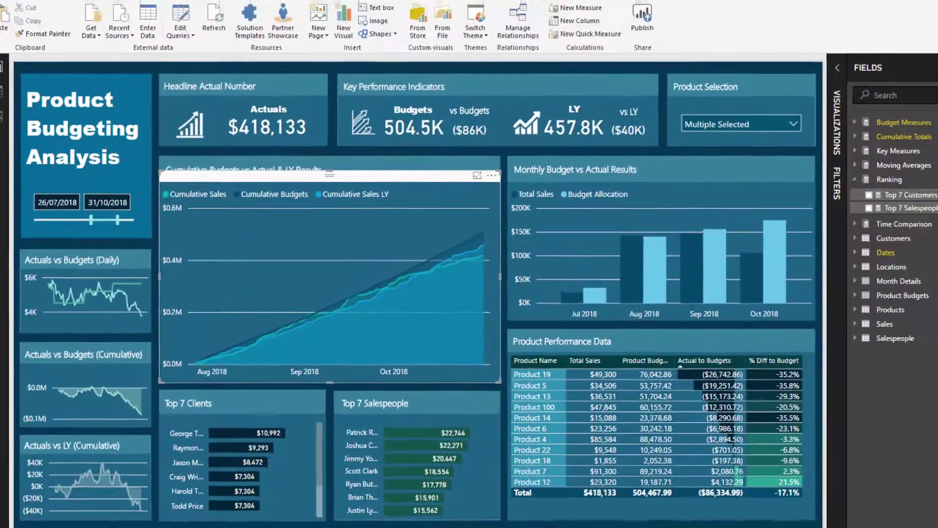
Step: On the cumulative sales and budgets page, set the date range to 5/07/2017–7/07/2018
{"action": "left_click", "coordinate": [183, 503]}
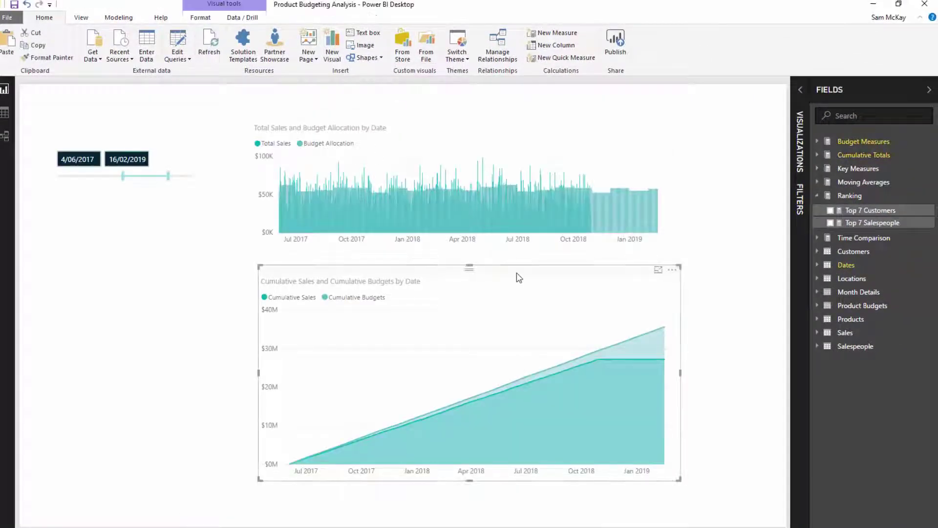
{"action": "left_click_drag", "start_coordinate": [169, 176], "coordinate": [105, 176]}
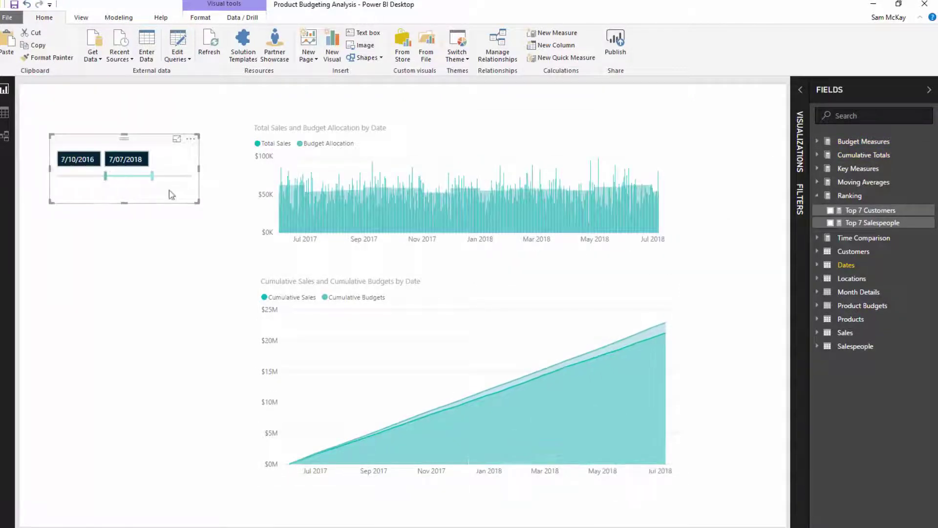
{"action": "left_click", "coordinate": [504, 278]}
{"action": "left_click_drag", "start_coordinate": [108, 176], "coordinate": [128, 177]}
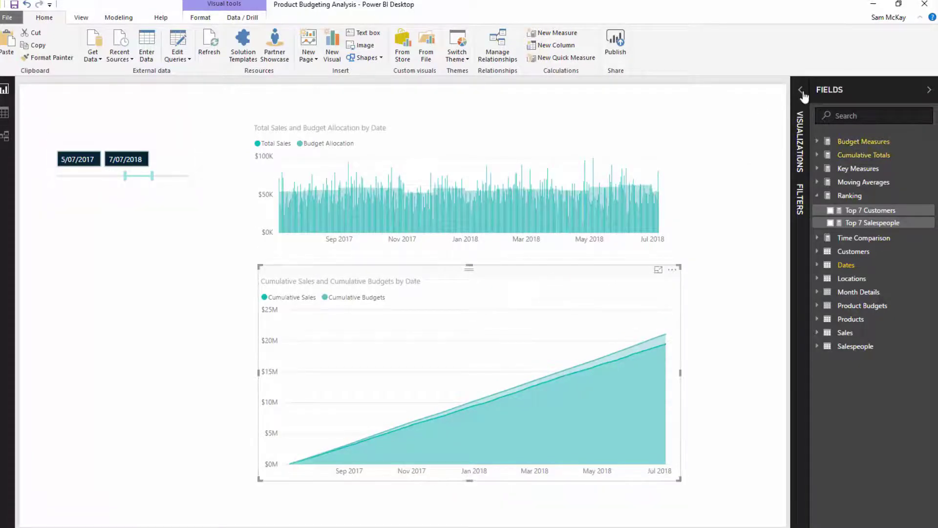
{"action": "left_click", "coordinate": [800, 120]}
Step: Convert the cumulative area chart into a table of daily cumulative sales and budgets
{"action": "left_click", "coordinate": [735, 167]}
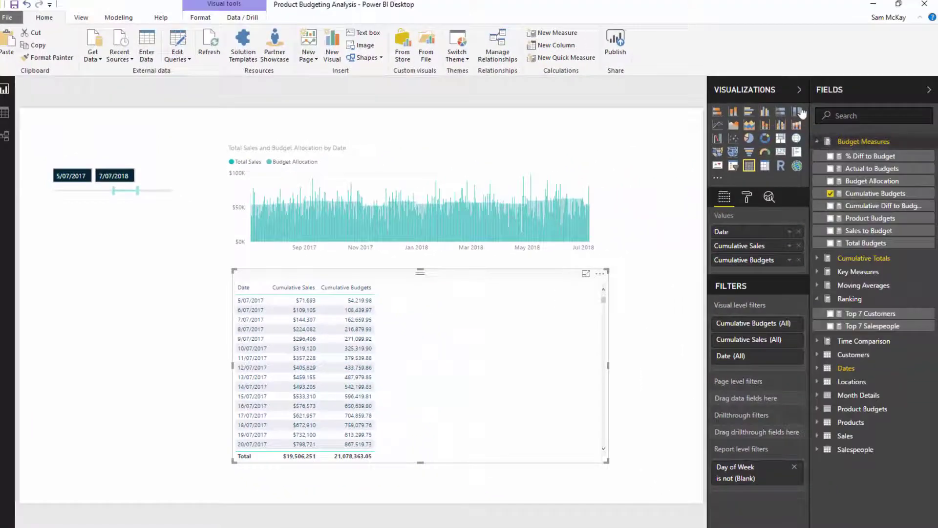
{"action": "left_click_drag", "start_coordinate": [806, 93], "coordinate": [793, 92]}
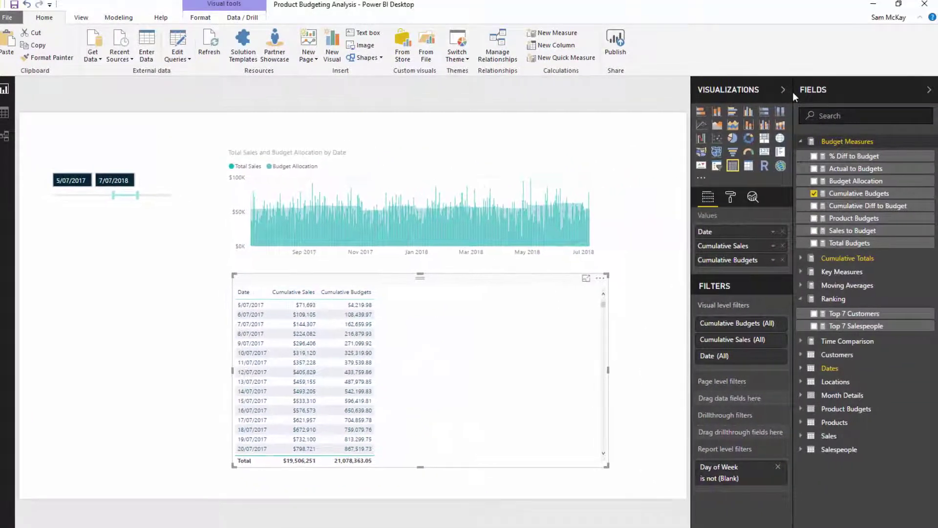
{"action": "left_click", "coordinate": [843, 170]}
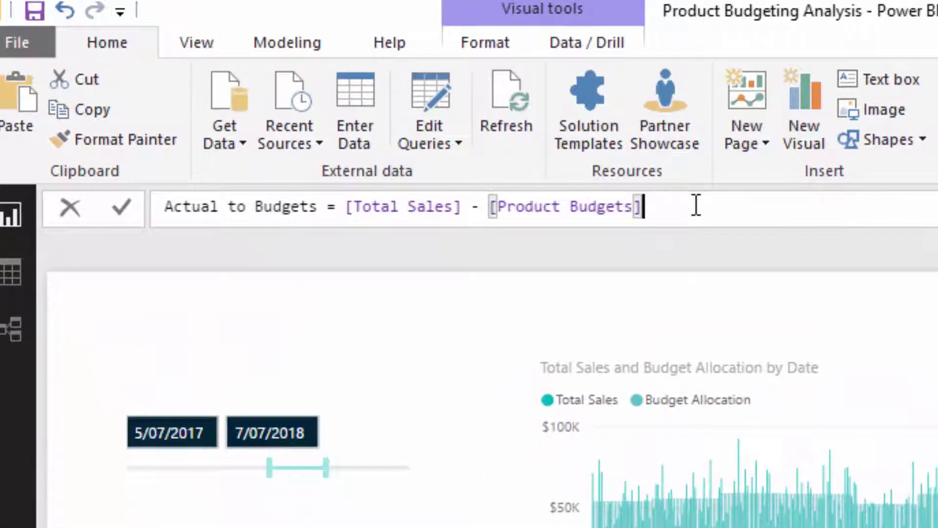
Step: Review the Actual to Budgets and Cumulative Diff to Budget formulas, then add Cumulative Diff to Budget to the table
{"action": "left_click_drag", "start_coordinate": [436, 129], "coordinate": [286, 134]}
{"action": "left_click_drag", "start_coordinate": [455, 214], "coordinate": [353, 214]}
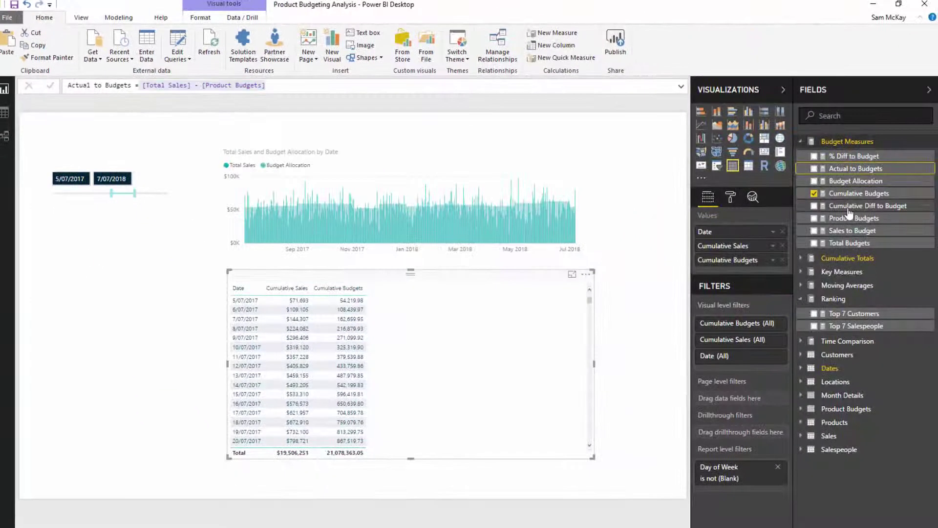
{"action": "left_click", "coordinate": [847, 205]}
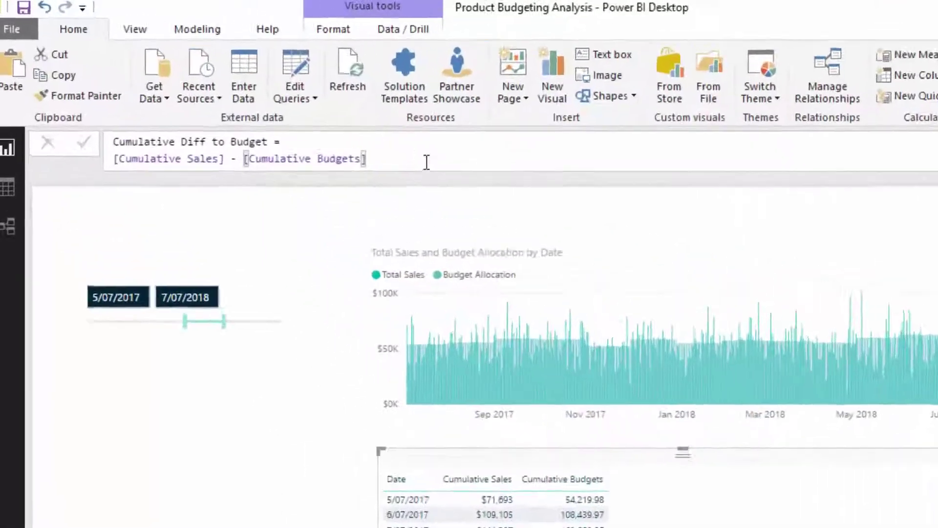
{"action": "left_click_drag", "start_coordinate": [255, 96], "coordinate": [36, 77]}
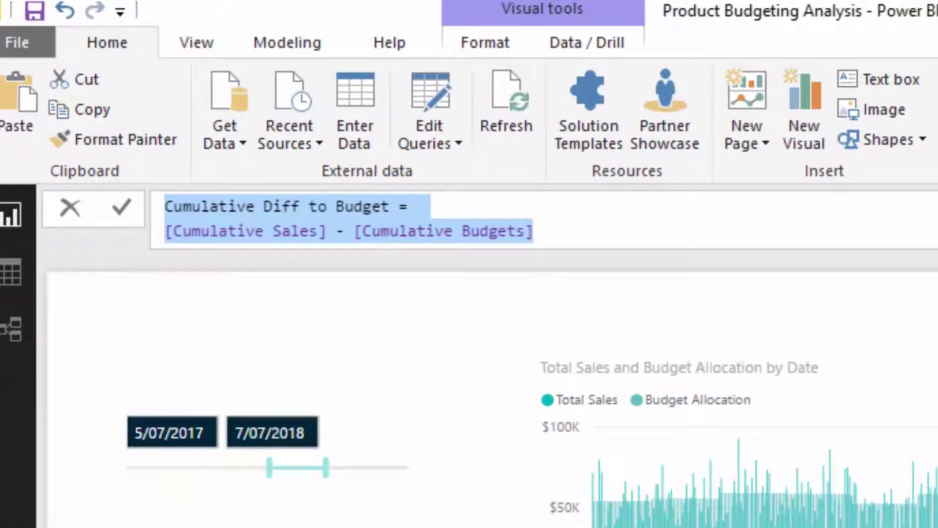
{"action": "left_click", "coordinate": [629, 243]}
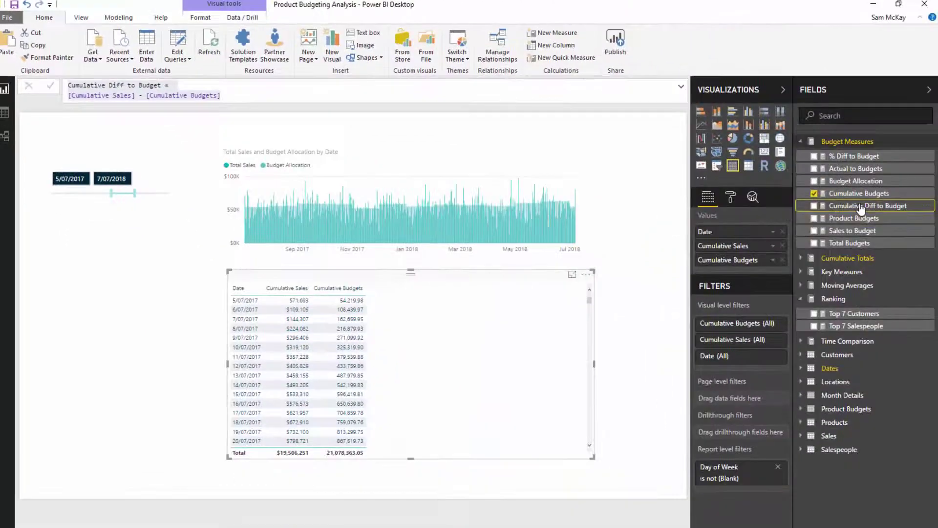
{"action": "left_click_drag", "start_coordinate": [865, 206], "coordinate": [467, 379]}
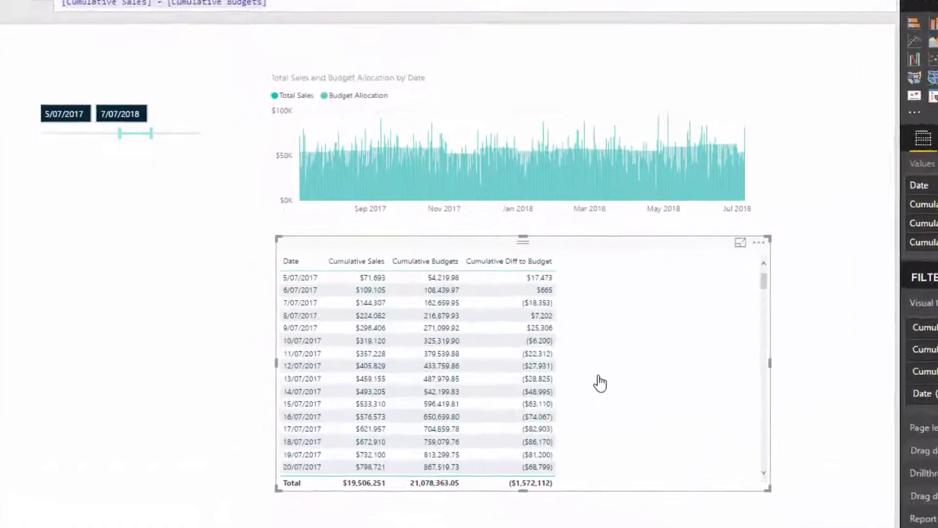
Step: Move the cumulative table to the lower left under the date range and narrow it
{"action": "left_click_drag", "start_coordinate": [771, 235], "coordinate": [484, 238]}
{"action": "left_click_drag", "start_coordinate": [616, 367], "coordinate": [405, 355]}
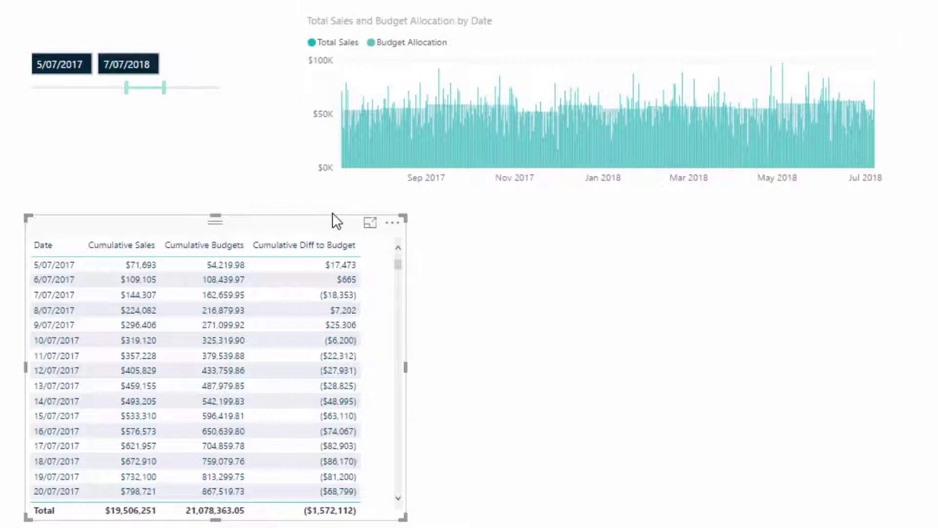
{"action": "left_click_drag", "start_coordinate": [332, 213], "coordinate": [662, 239]}
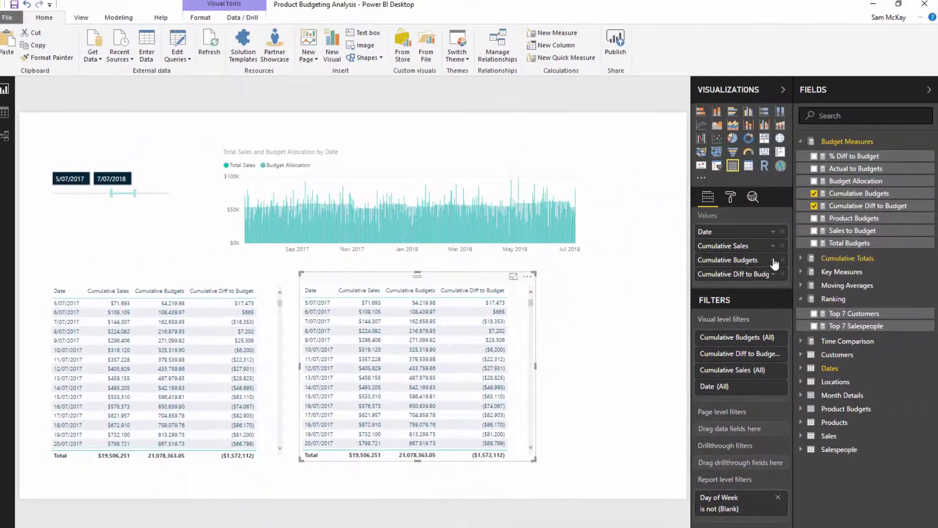
Step: Turn the second table into a Cumulative Diff to Budget by Date area chart, then reposition and shrink it
{"action": "left_click", "coordinate": [783, 260]}
{"action": "left_click", "coordinate": [782, 245]}
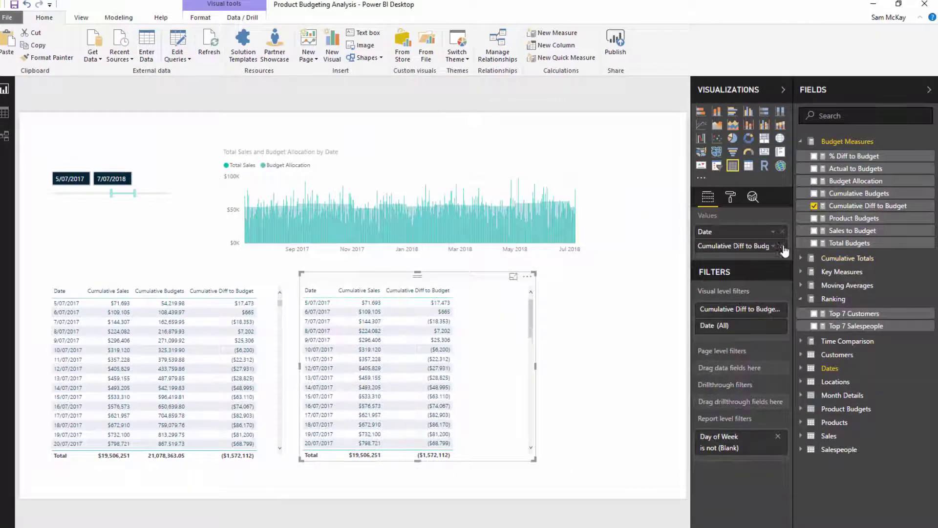
{"action": "left_click", "coordinate": [717, 126]}
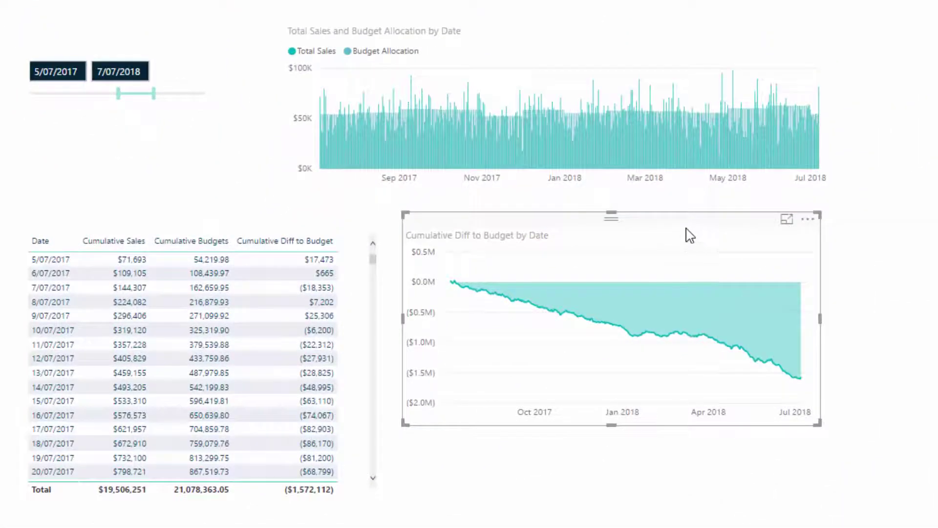
{"action": "left_click_drag", "start_coordinate": [514, 271], "coordinate": [596, 283]}
{"action": "left_click", "coordinate": [772, 247]}
{"action": "left_click_drag", "start_coordinate": [898, 435], "coordinate": [847, 396]}
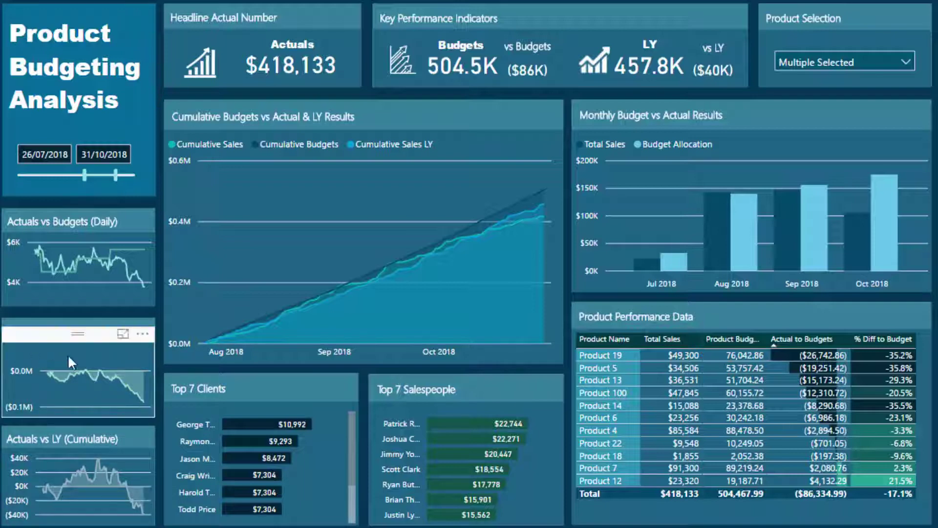
{"action": "left_click", "coordinate": [122, 333]}
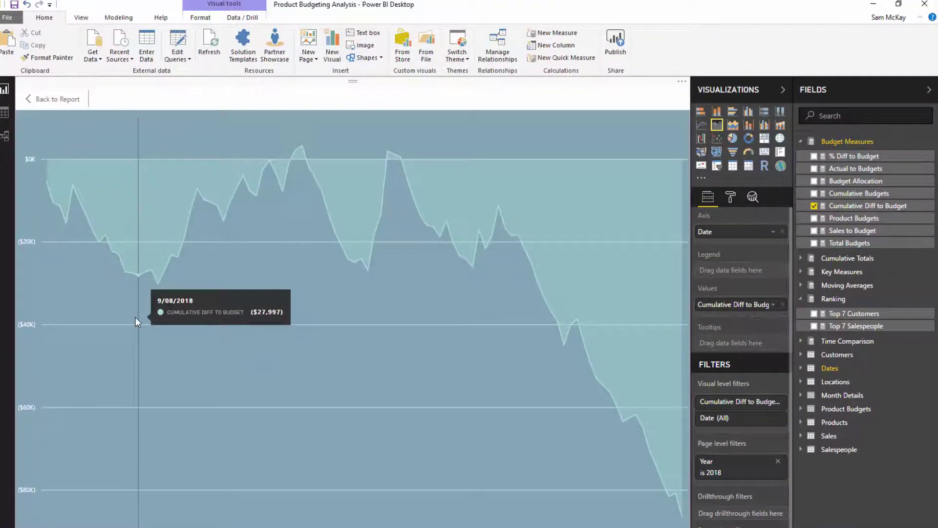
{"action": "left_click", "coordinate": [49, 99]}
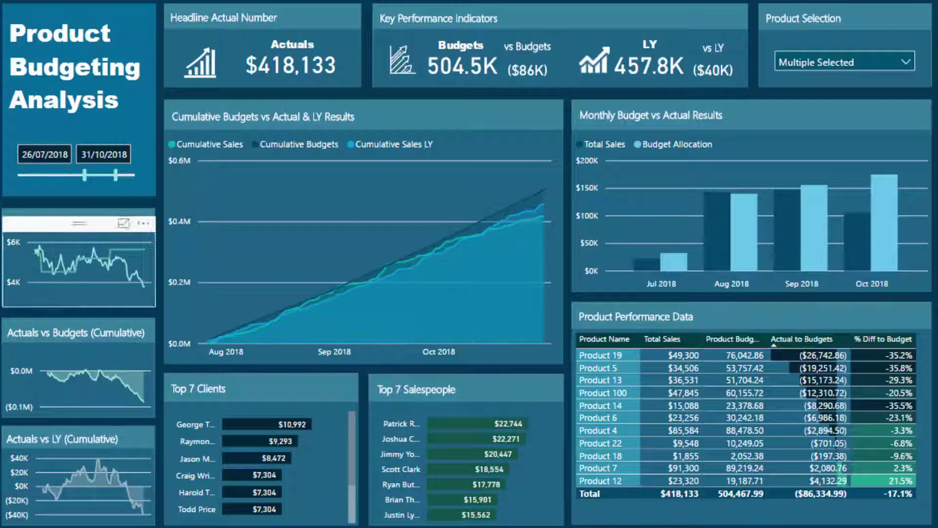
Step: Shorten the dashboard's date range to end on 1/10/2018
{"action": "left_click_drag", "start_coordinate": [110, 175], "coordinate": [74, 178]}
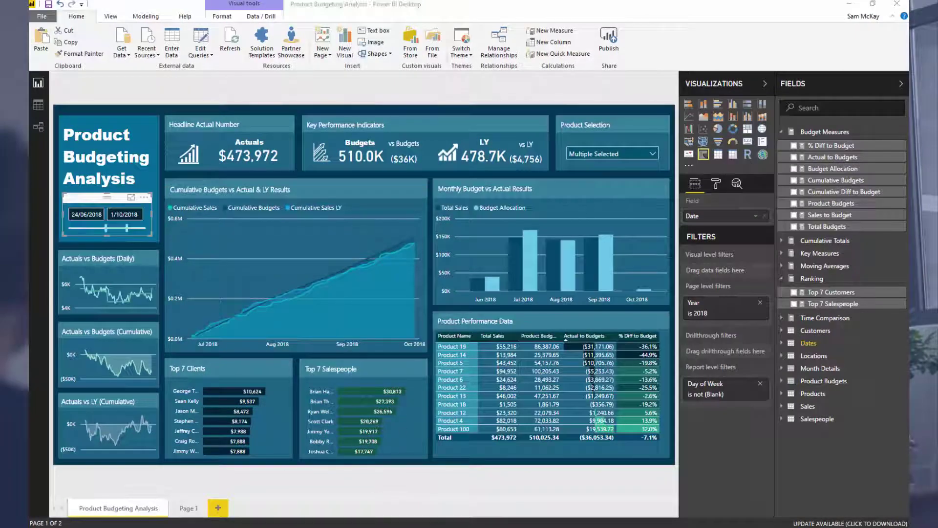
Step: Switch to the Enterprise DNA showcase page in Chrome
{"action": "key", "text": "alt+Tab"}
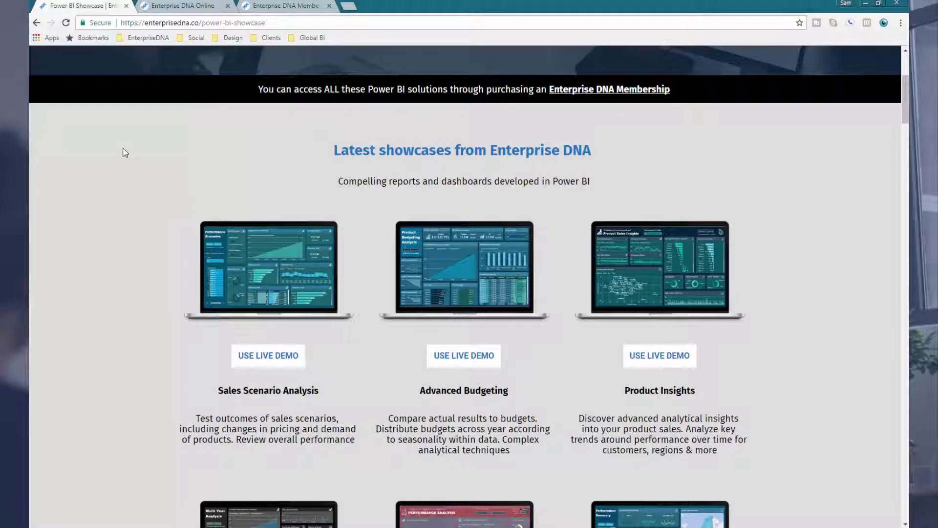
{"action": "scroll", "coordinate": [145, 210], "scroll_direction": "down", "scroll_amount": 6}
{"action": "scroll", "coordinate": [143, 210], "scroll_direction": "up", "scroll_amount": 8}
{"action": "scroll", "coordinate": [352, 348], "scroll_direction": "down", "scroll_amount": 3}
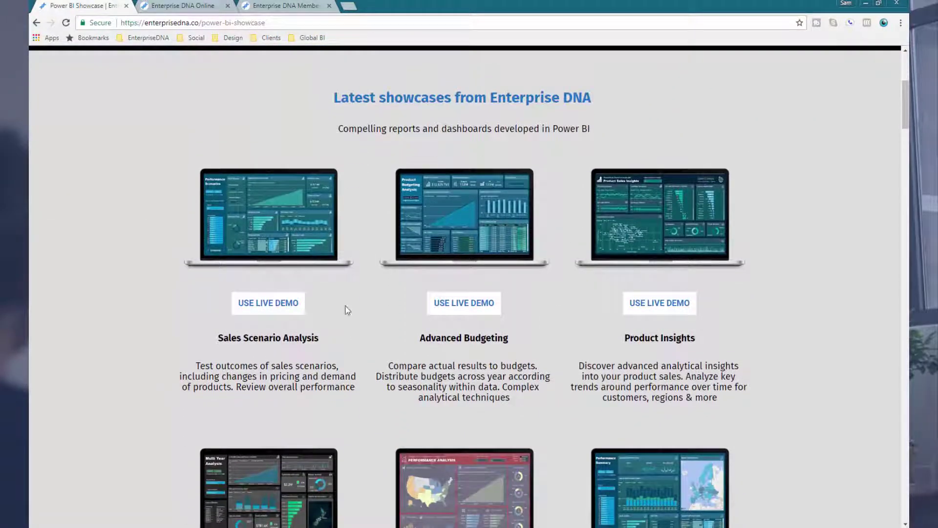